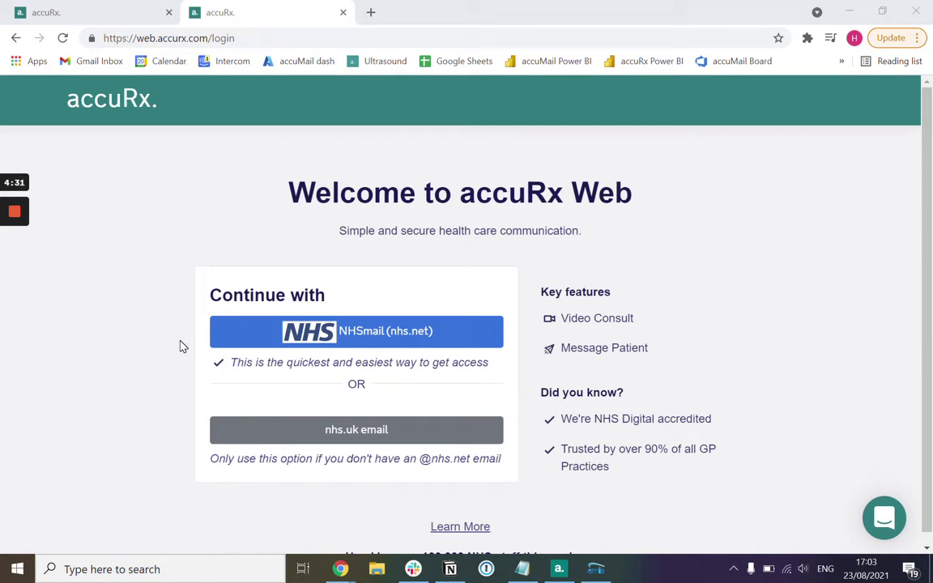
pyautogui.click(113, 8)
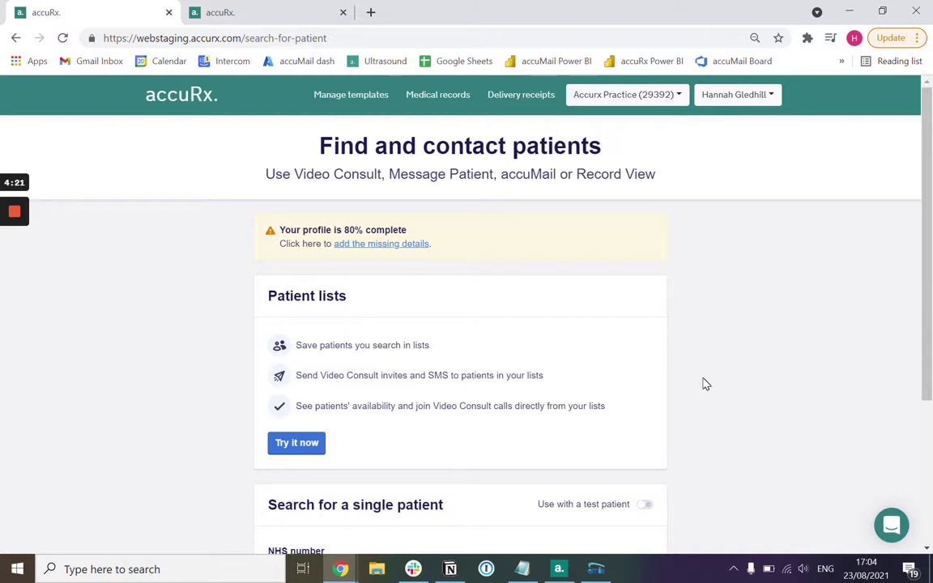
pyautogui.scroll(-1, 703, 384)
pyautogui.scroll(-1, 704, 384)
pyautogui.scroll(-1, 704, 384)
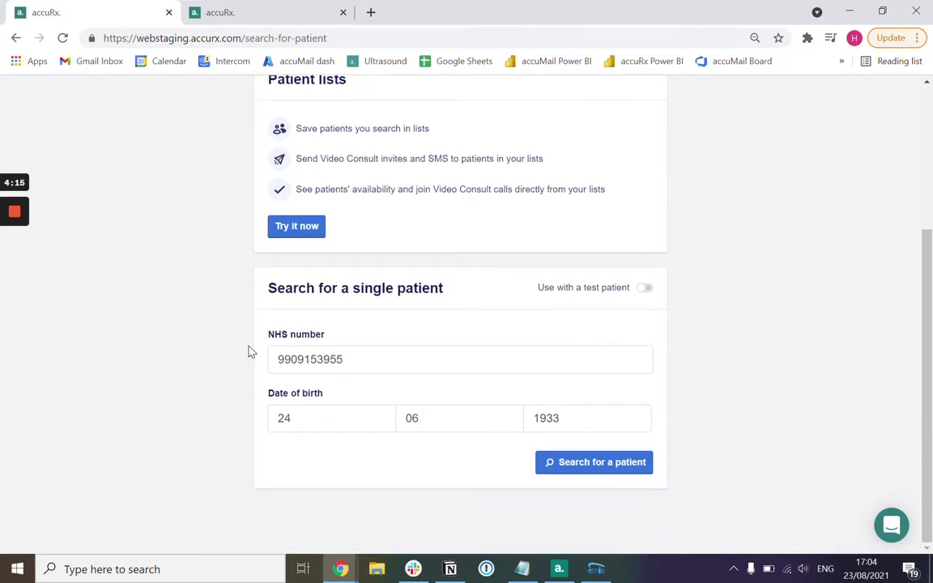
pyautogui.click(557, 468)
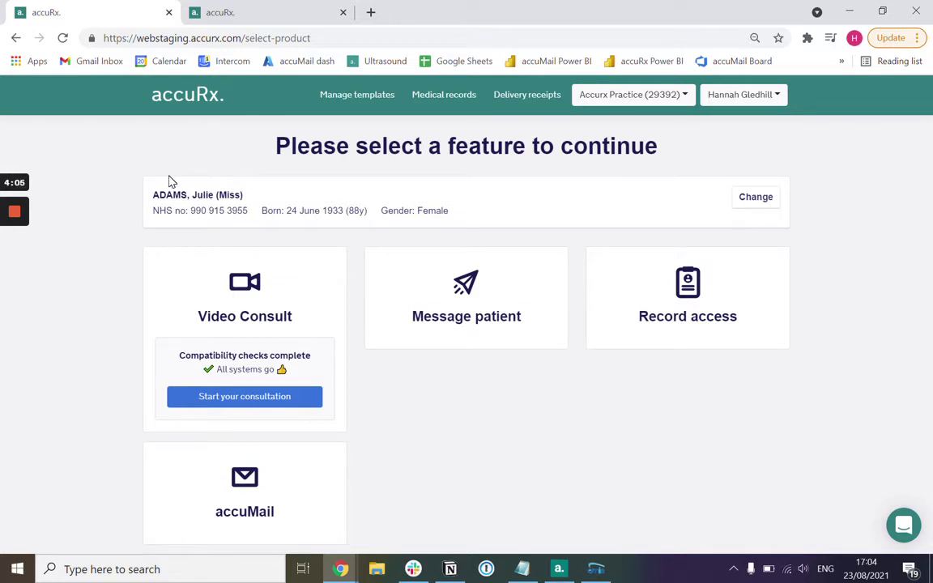
pyautogui.click(256, 494)
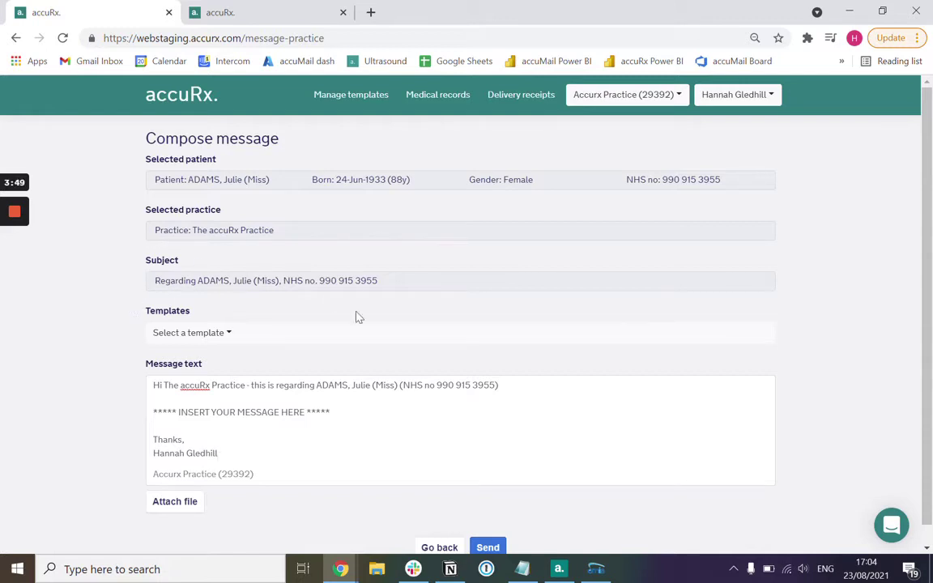
pyautogui.click(231, 336)
# Step: Apply the Medication change/request template, replacing the medication placeholder with 'Test test'
pyautogui.scroll(-2, 247, 421)
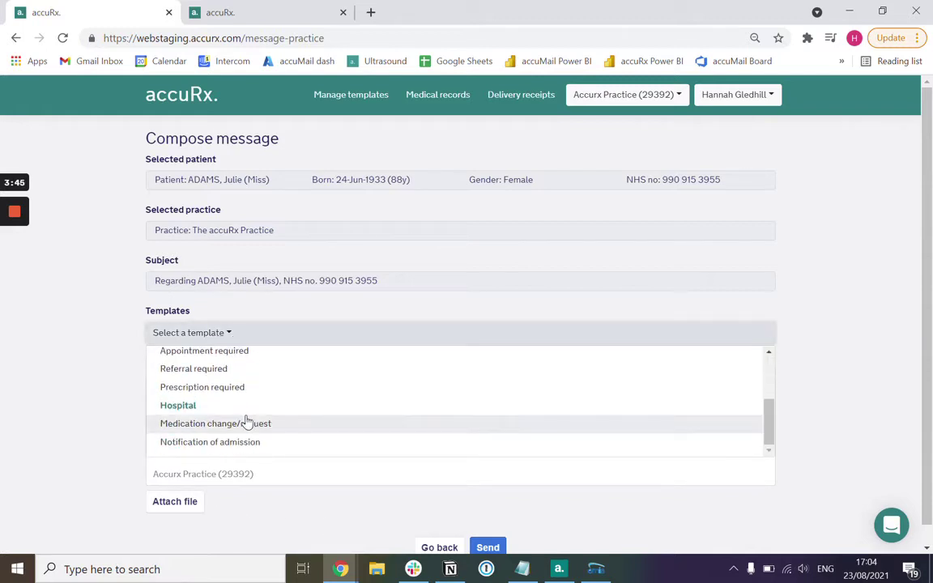
pyautogui.click(243, 425)
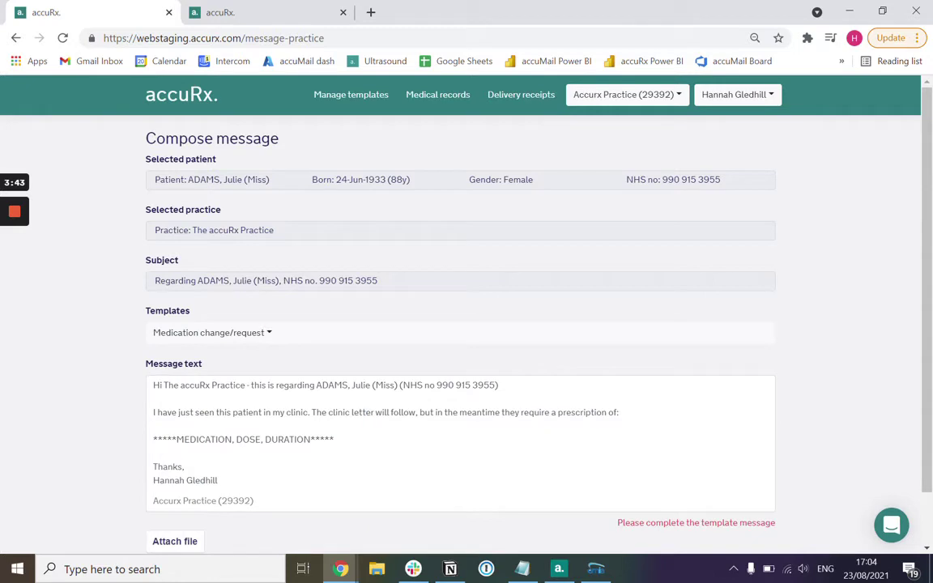
pyautogui.moveTo(334, 438); pyautogui.dragTo(153, 439)
pyautogui.press('BackSpace')
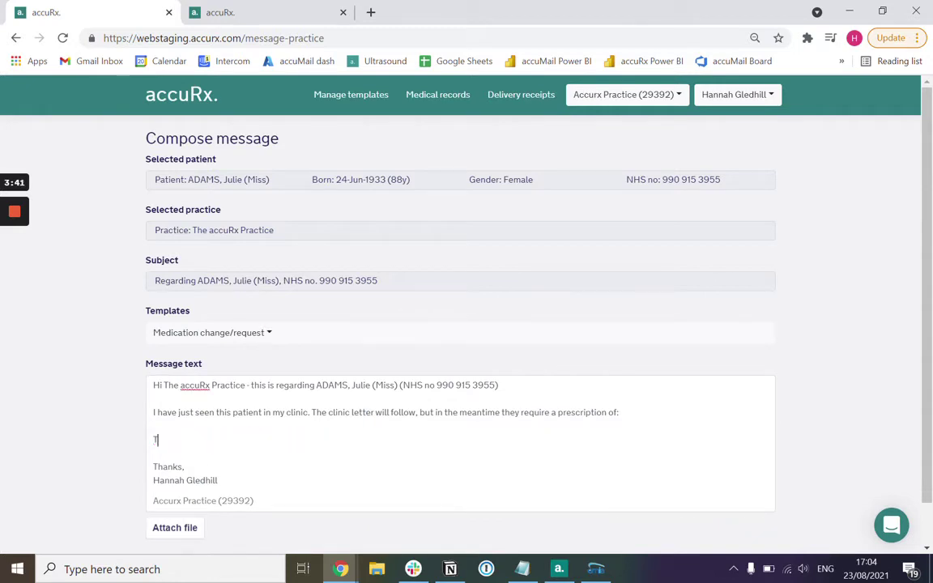
pyautogui.write('Test test')
# Step: Attach the Discharge Letter 20210823 JA file and send the message to the practice
pyautogui.scroll(-1, 162, 492)
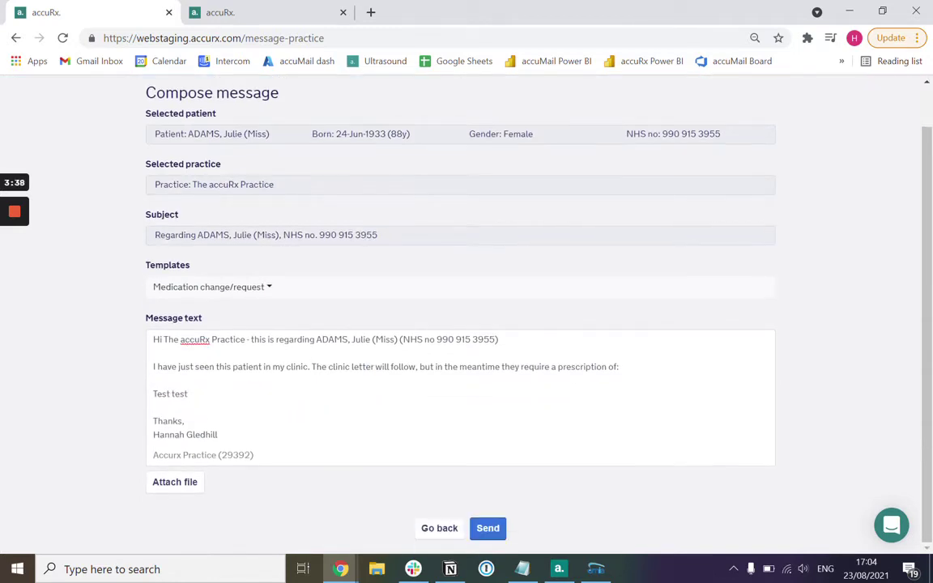
pyautogui.click(163, 490)
pyautogui.click(198, 128)
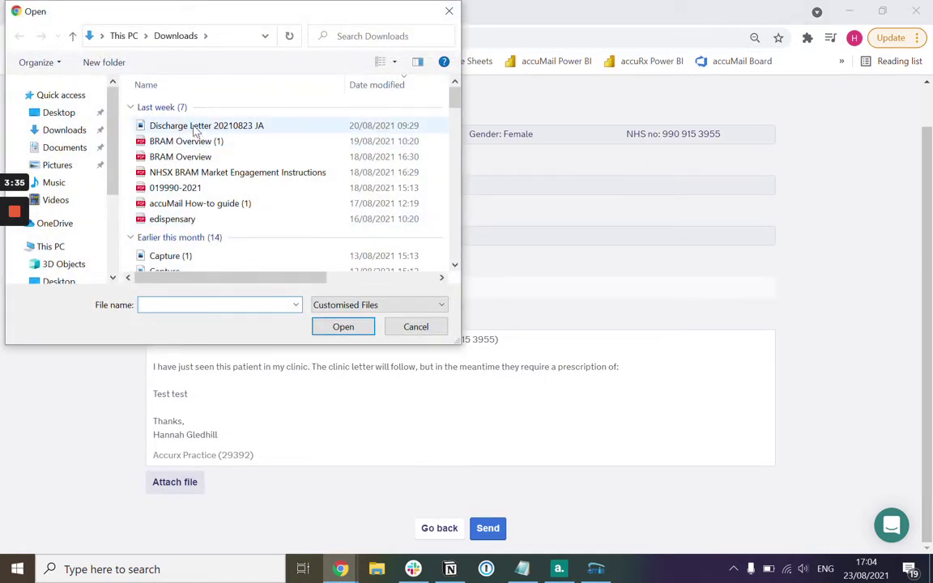
pyautogui.click(332, 328)
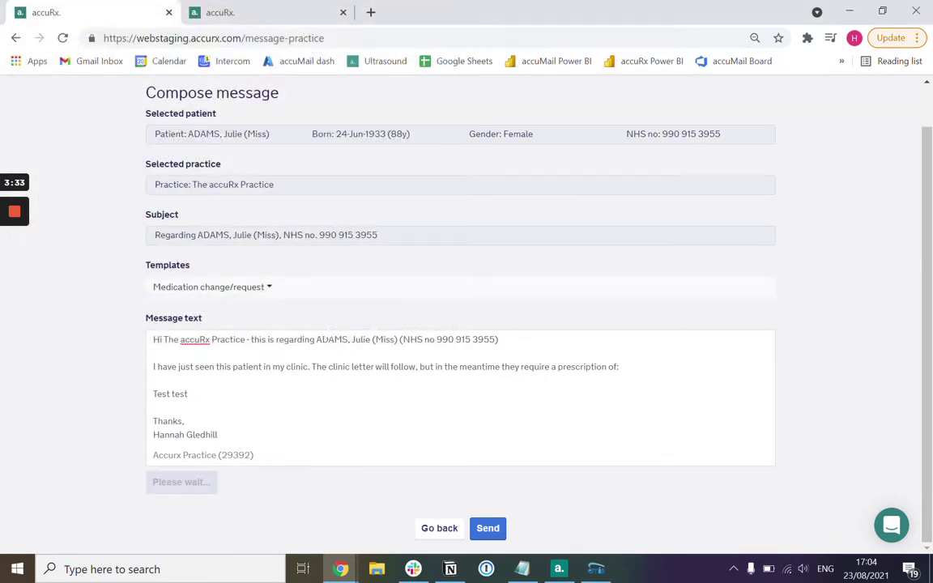
pyautogui.scroll(-1, 459, 364)
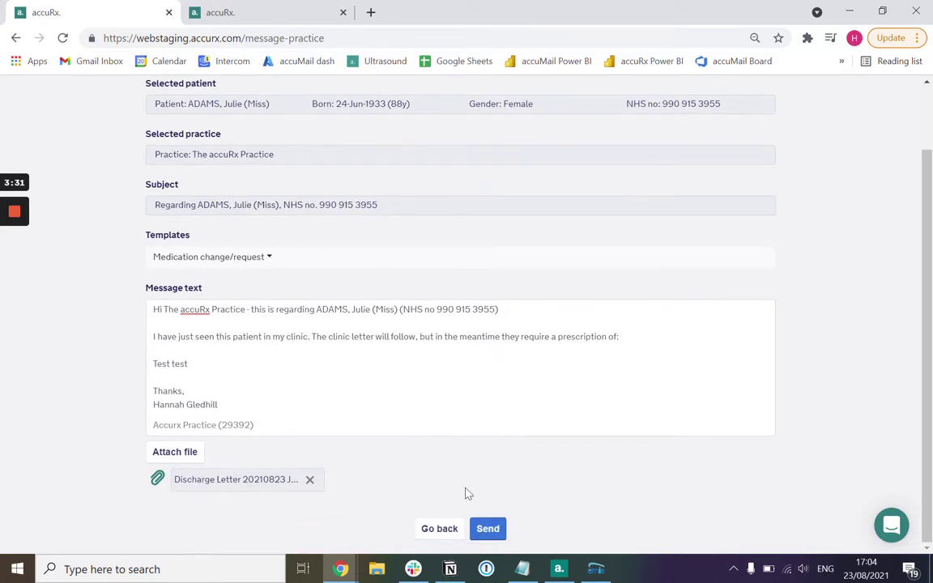
pyautogui.click(480, 533)
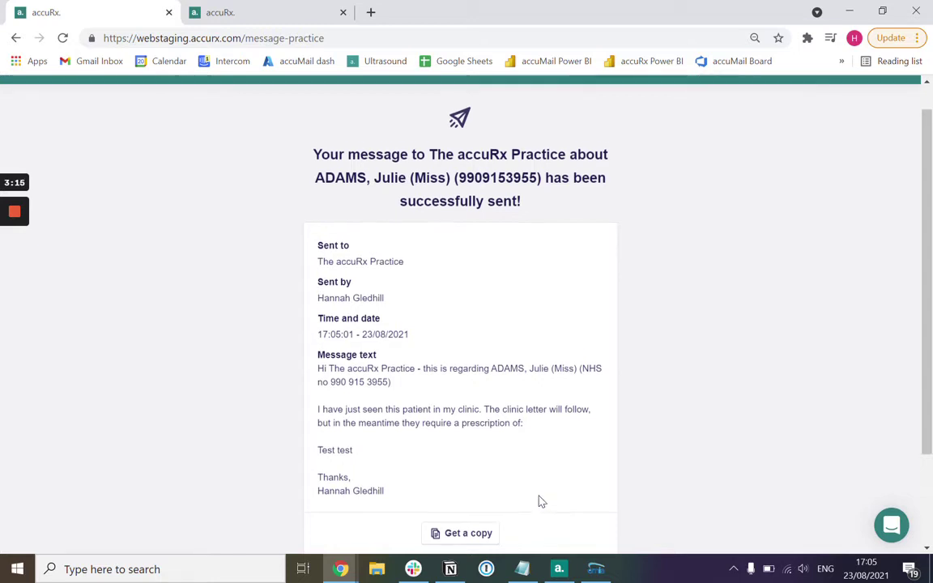
pyautogui.scroll(-1, 538, 500)
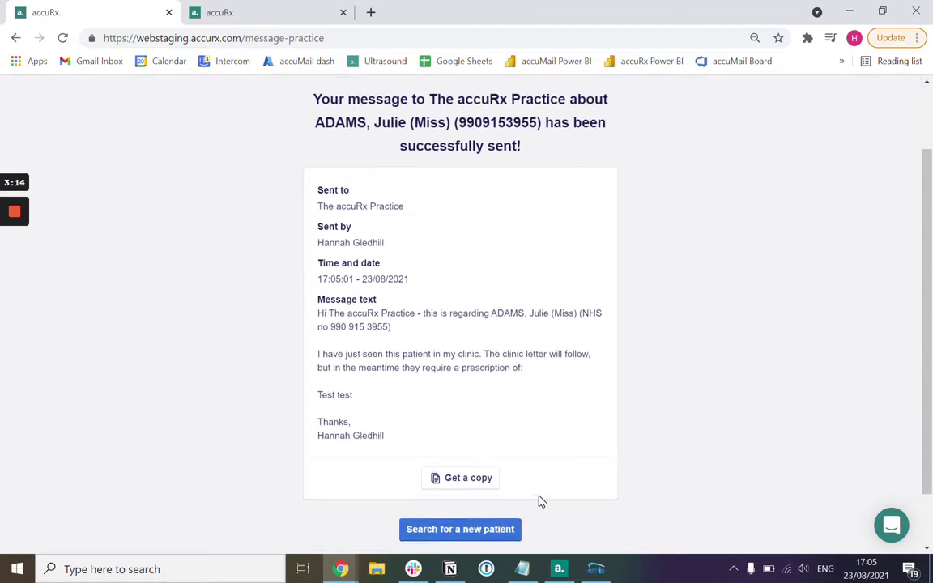
pyautogui.click(473, 490)
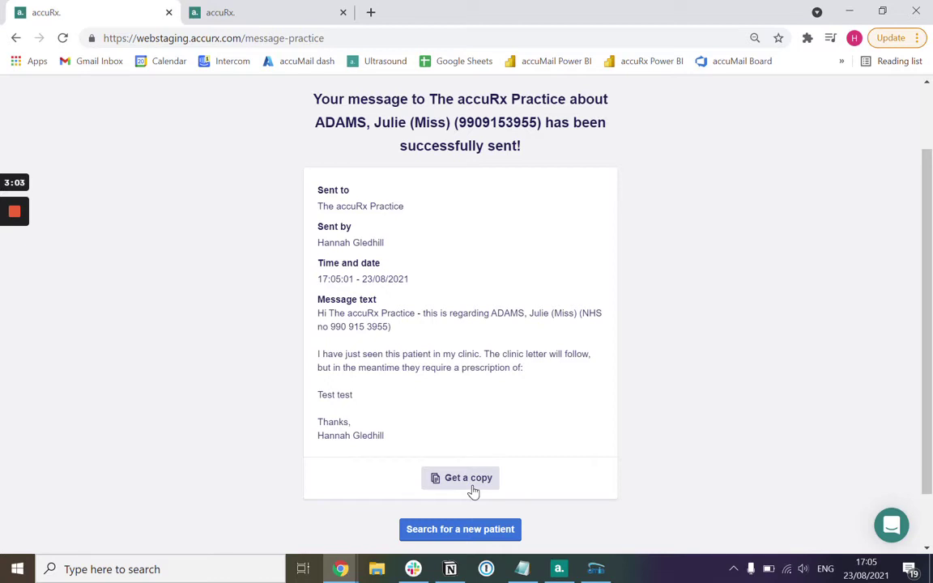
pyautogui.click(602, 574)
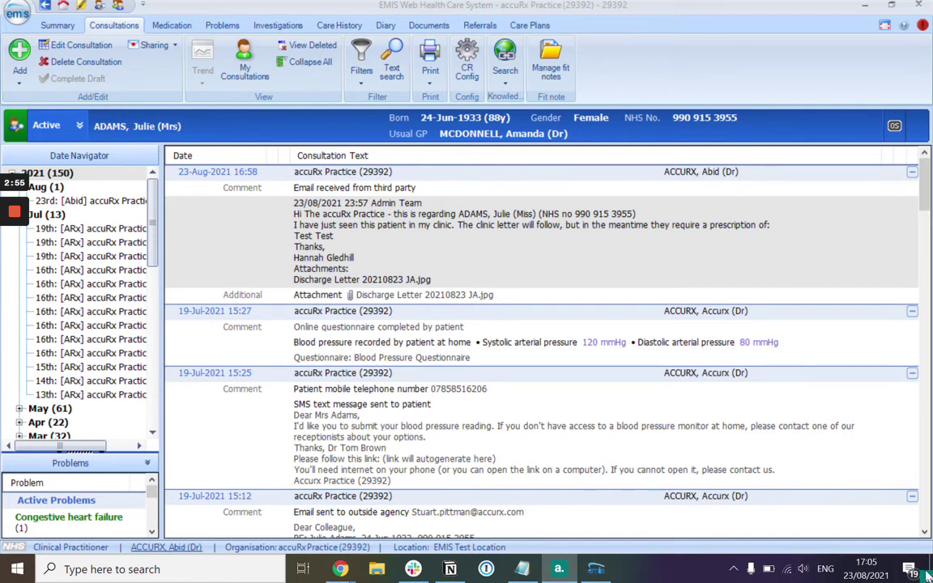
# Step: Move the Accurx toolbar up to the ribbon and open its accuMail Practice Inbox
pyautogui.moveTo(822, 209); pyautogui.dragTo(611, 58)
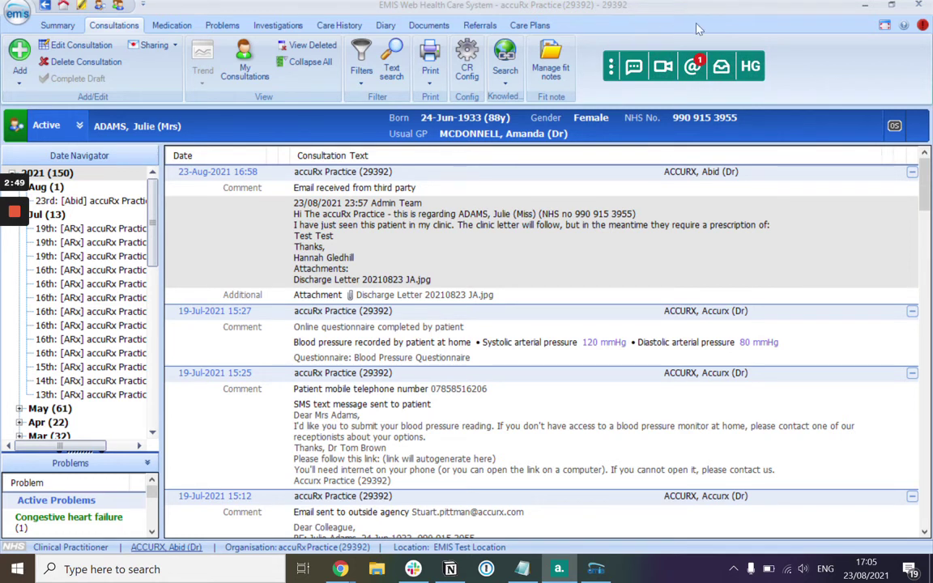
pyautogui.click(698, 71)
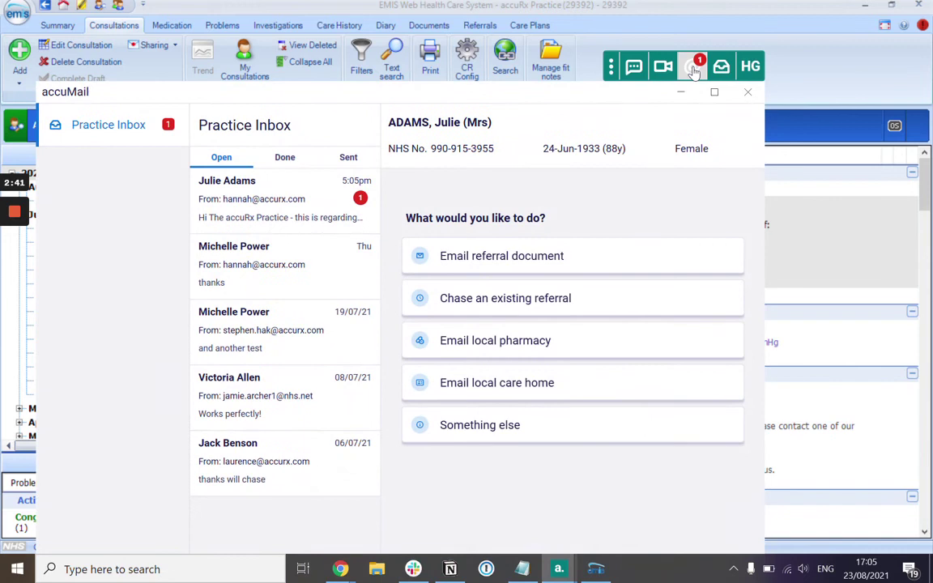
pyautogui.click(265, 208)
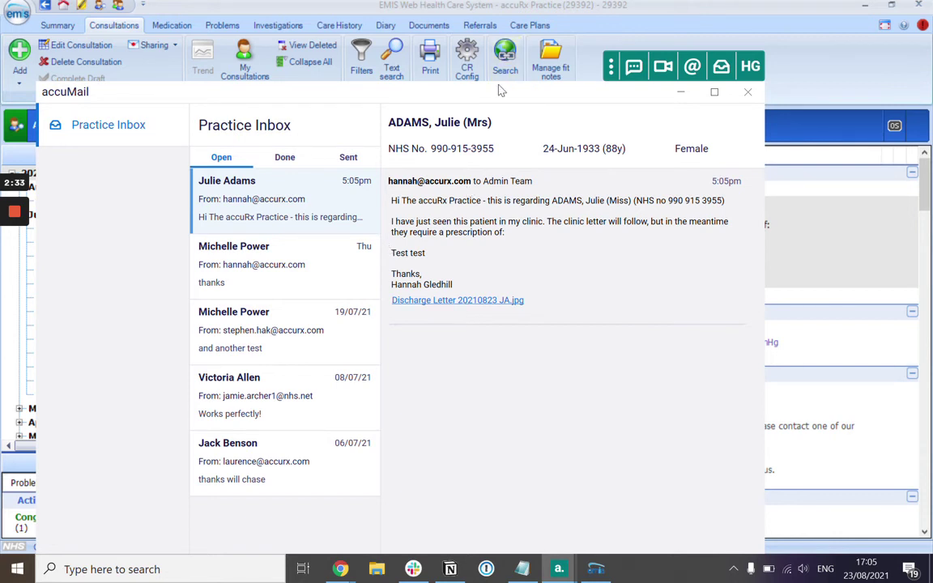
pyautogui.moveTo(501, 91); pyautogui.dragTo(503, 88)
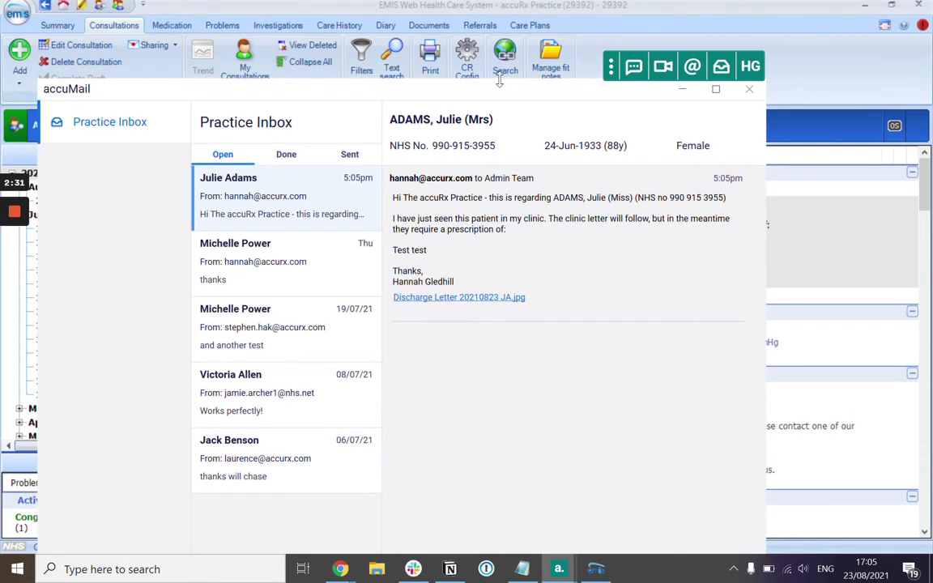
pyautogui.moveTo(500, 79); pyautogui.dragTo(489, 13)
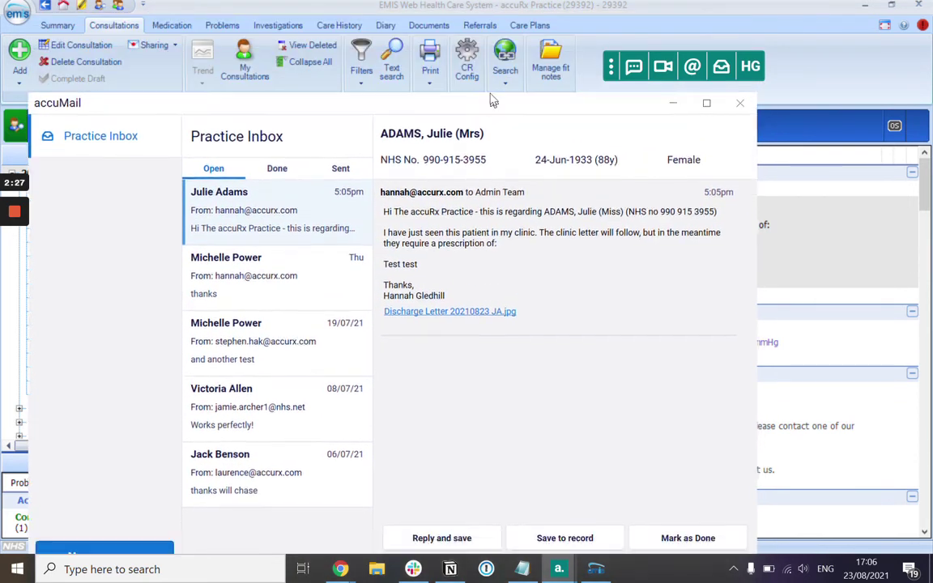
pyautogui.moveTo(489, 13); pyautogui.dragTo(484, 41)
pyautogui.click(533, 460)
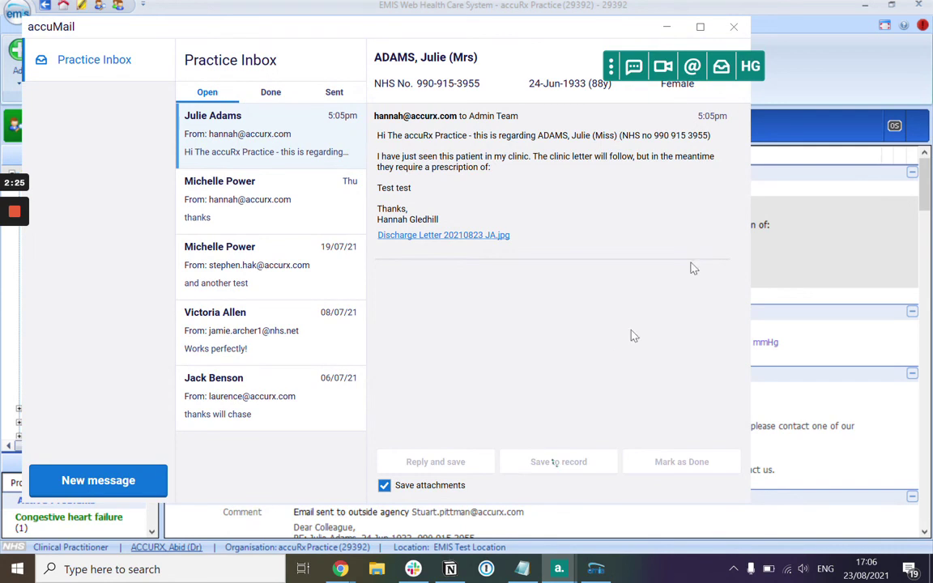